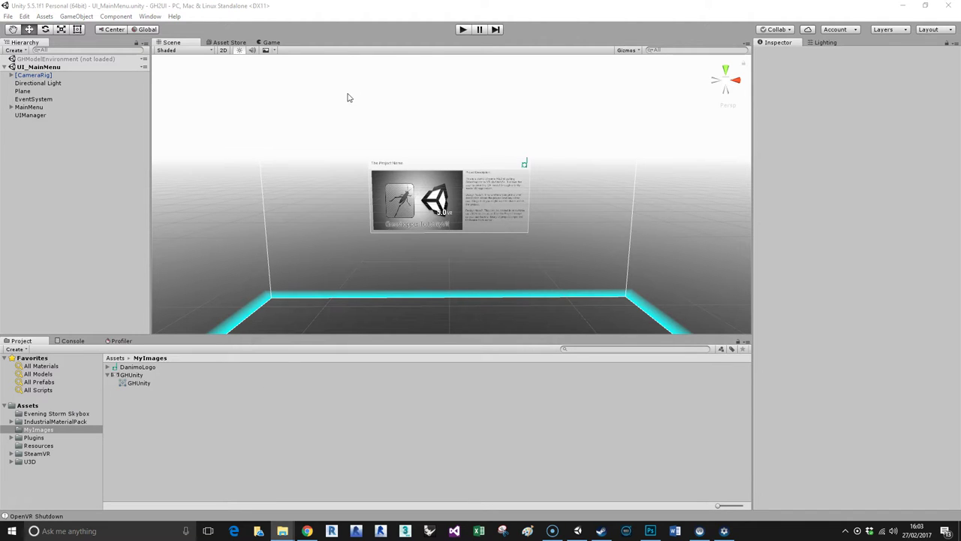
# - Start the VR scene in play mode so it launches a command window and Rhino 5
pyautogui.click(461, 30)
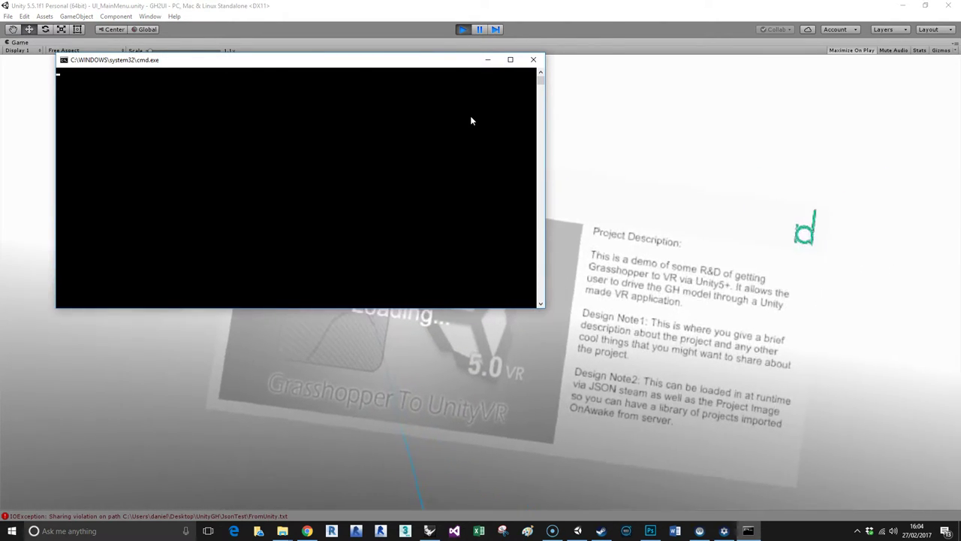
# - Minimise the command window and open the SteamVR headset mirror view while Grasshopper loads
pyautogui.click(490, 61)
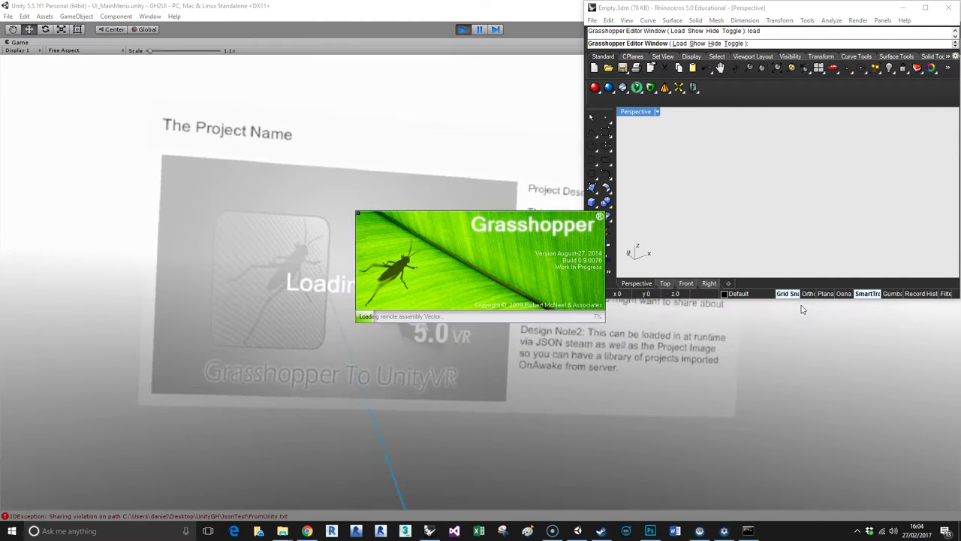
pyautogui.click(721, 534)
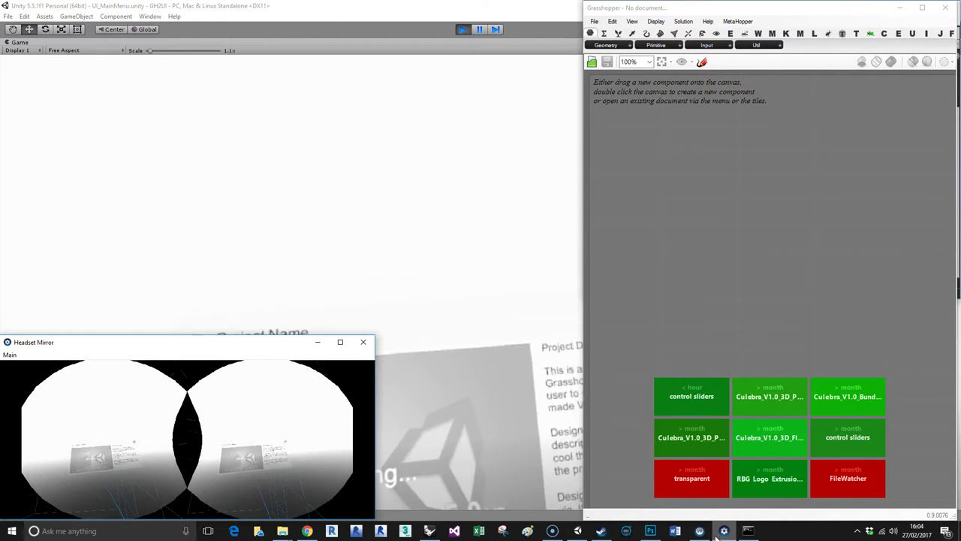
# - Bring Rhino forward and let the Grasshopper definition stream the brown lattice model into Unity
pyautogui.click(717, 535)
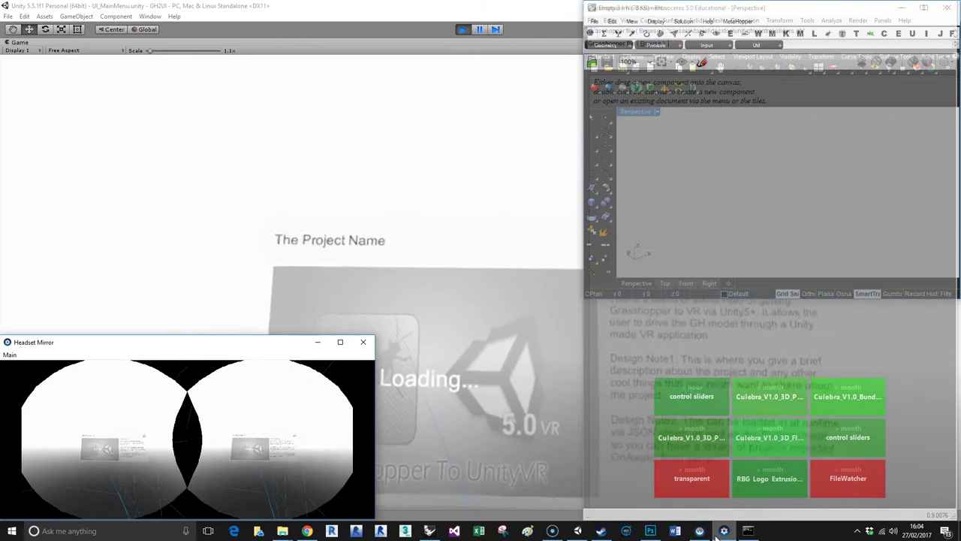